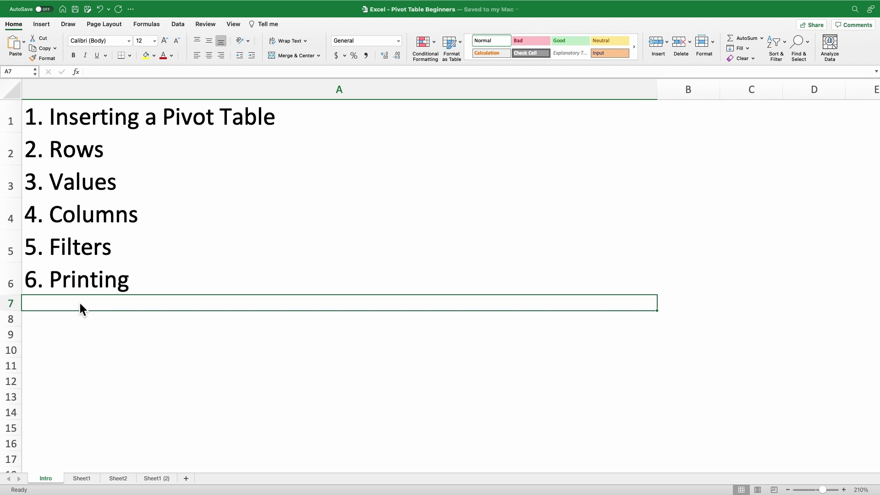
- Go through the six topics listed on the Intro sheet, from inserting a pivot table to printing
click(348, 121)
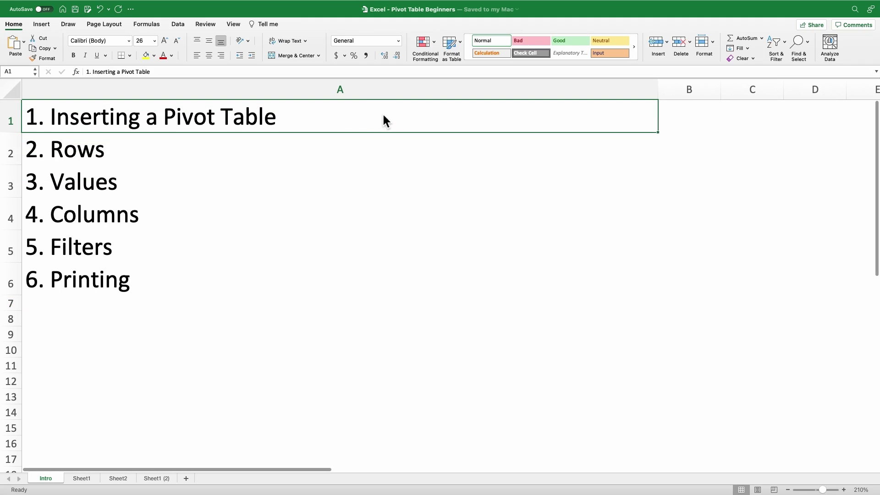
click(532, 155)
click(533, 192)
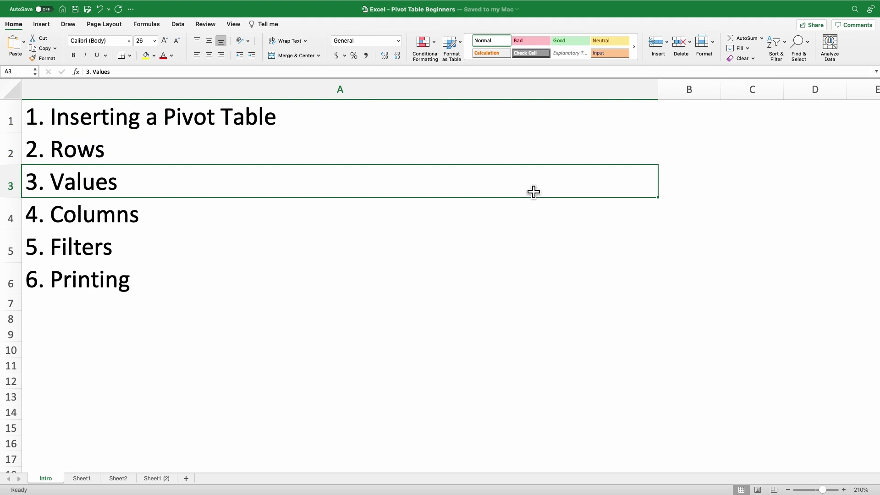
click(537, 224)
click(529, 256)
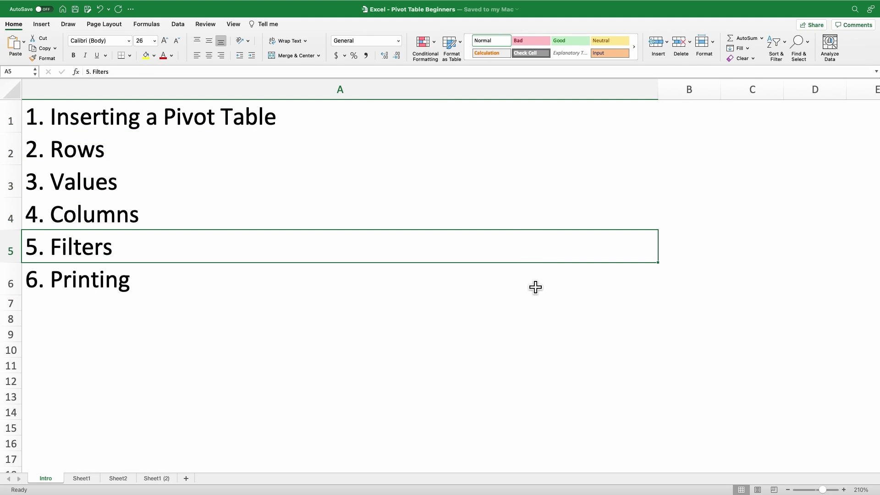
click(535, 287)
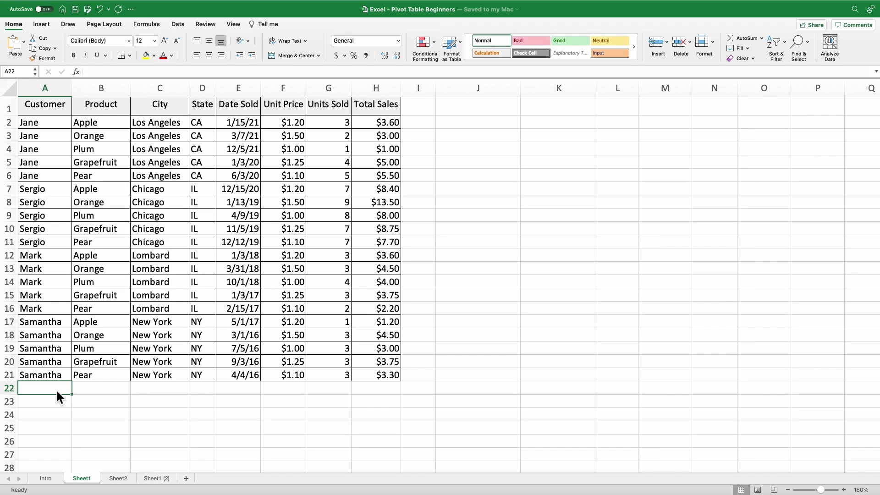
- Insert a pivot table from the Sheet1 data range A1:H21, placed on the existing worksheet at cell J1
click(58, 125)
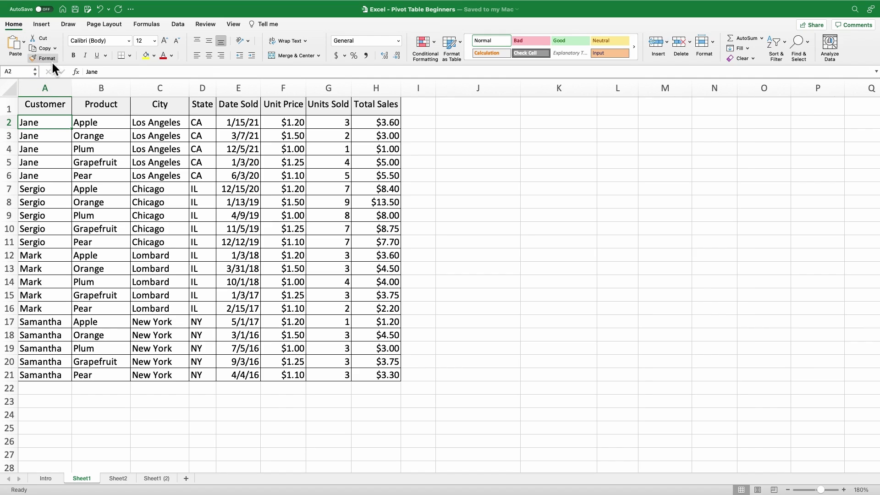
click(42, 24)
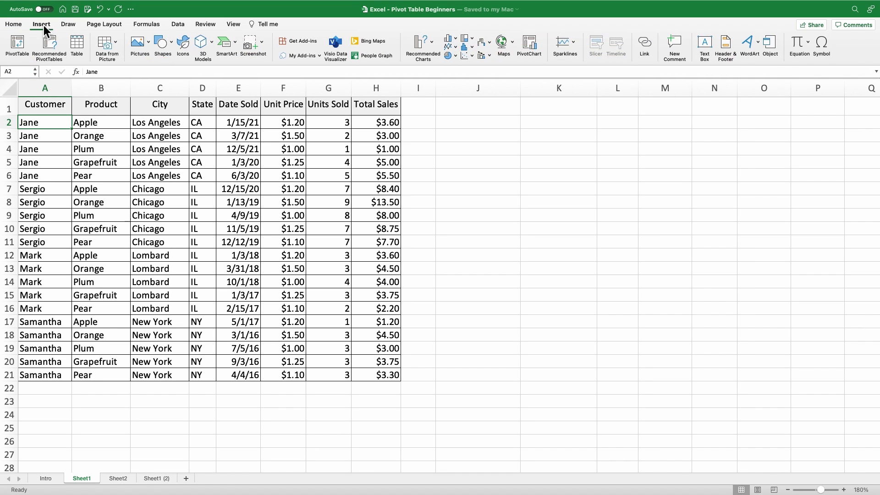
click(16, 46)
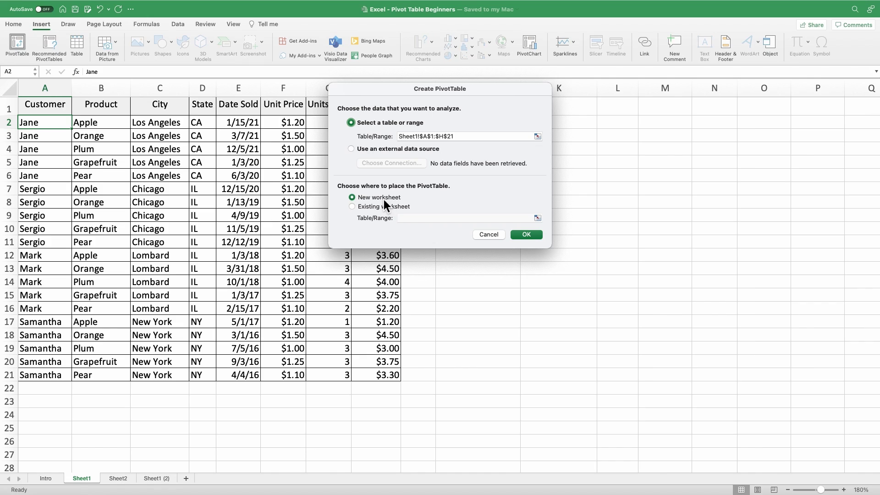
click(353, 207)
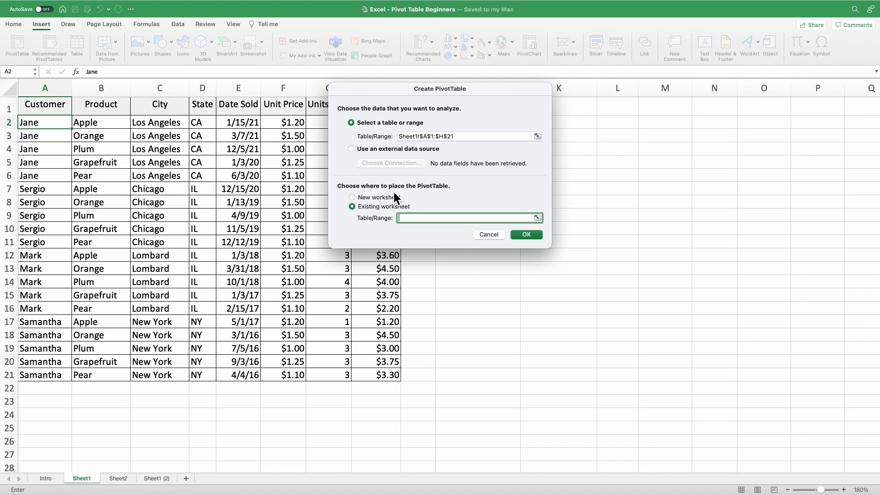
drag(453, 101, 486, 237)
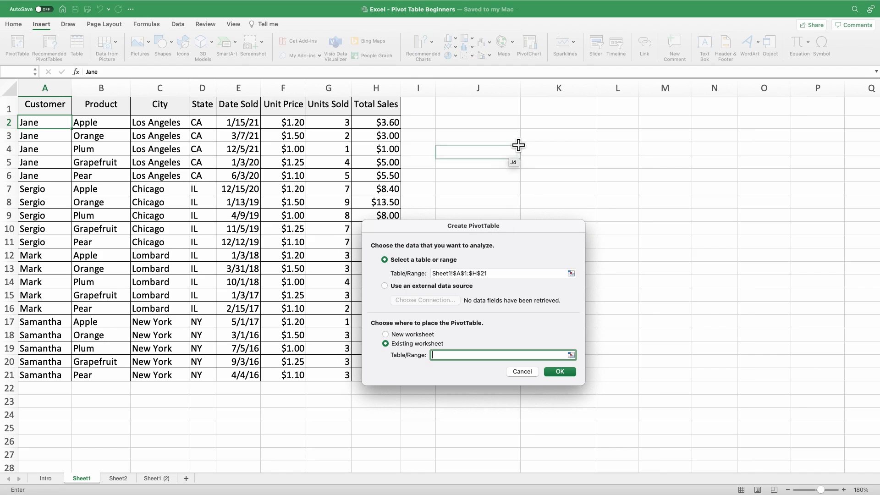
click(478, 115)
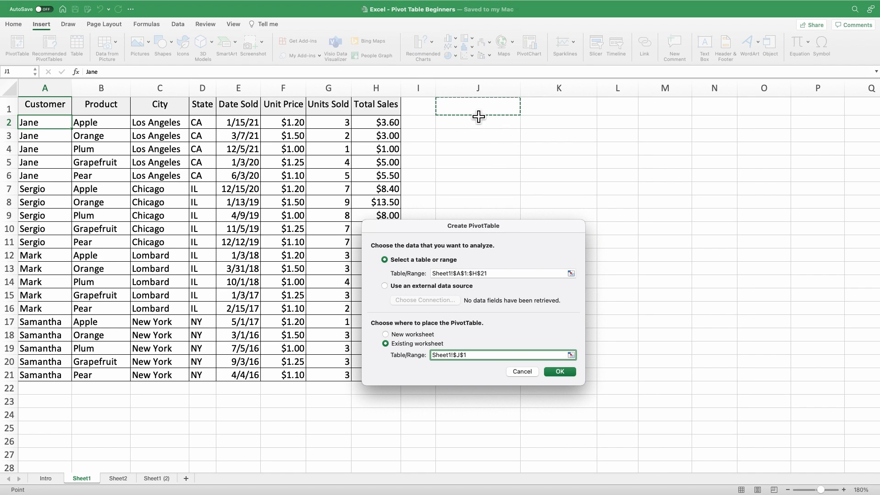
click(559, 371)
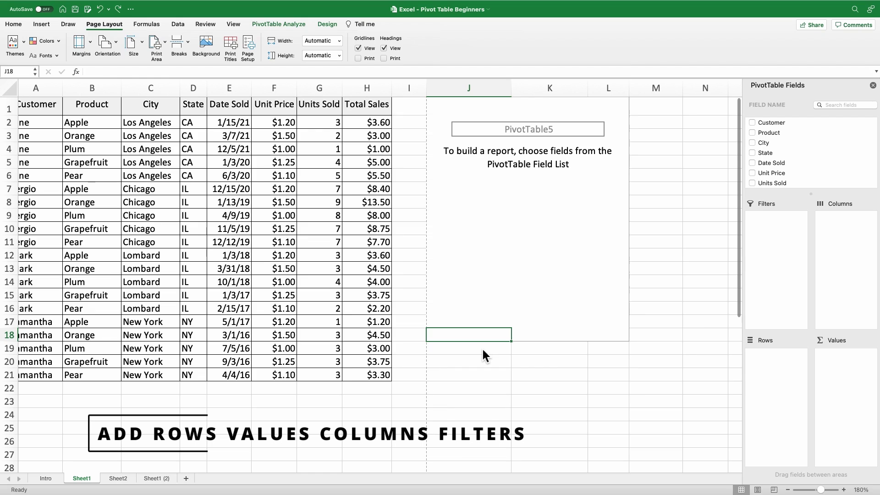
- Add the Customer field to the pivot table's Rows and the Total Sales field to its Values
scroll(482, 349, right, 1)
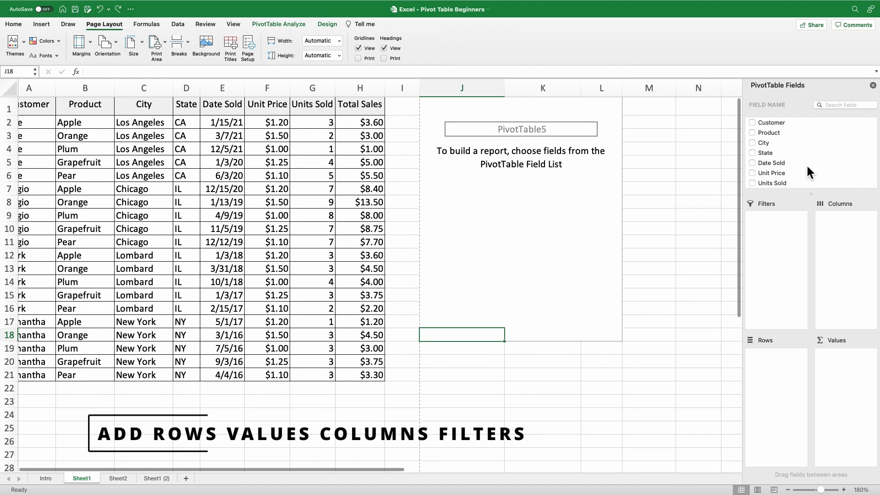
drag(777, 124, 780, 361)
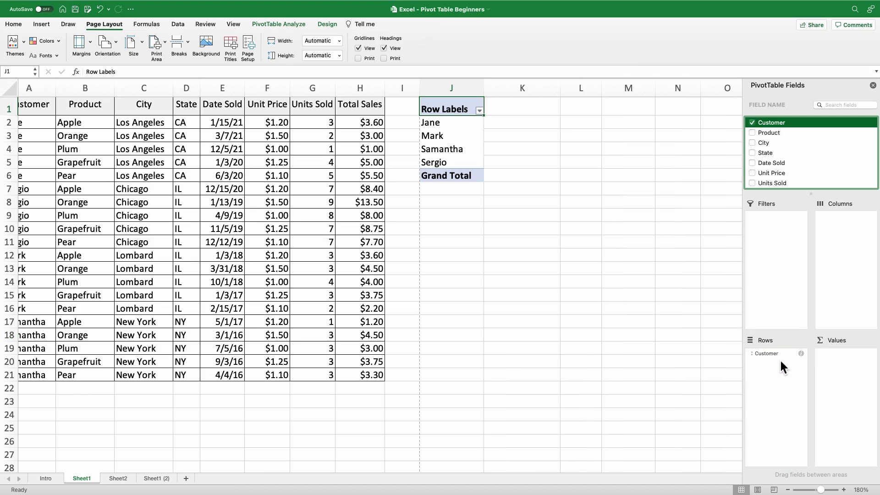
scroll(804, 143, down, 1)
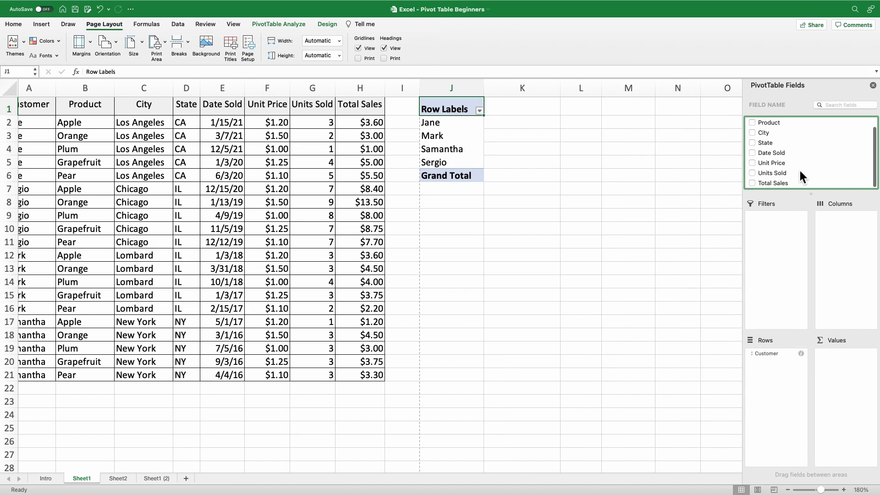
drag(784, 185, 845, 363)
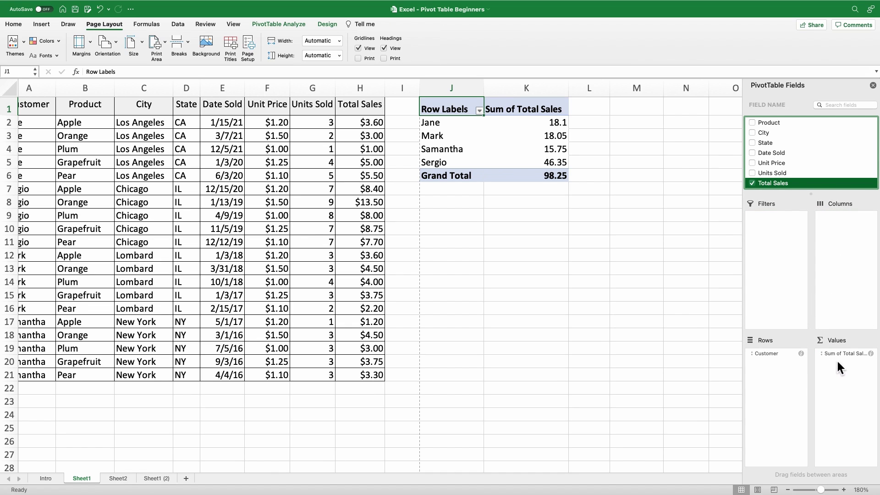
- Format the pivot table's Sum of Total Sales values as Currency with two decimal places and the $ symbol
click(871, 353)
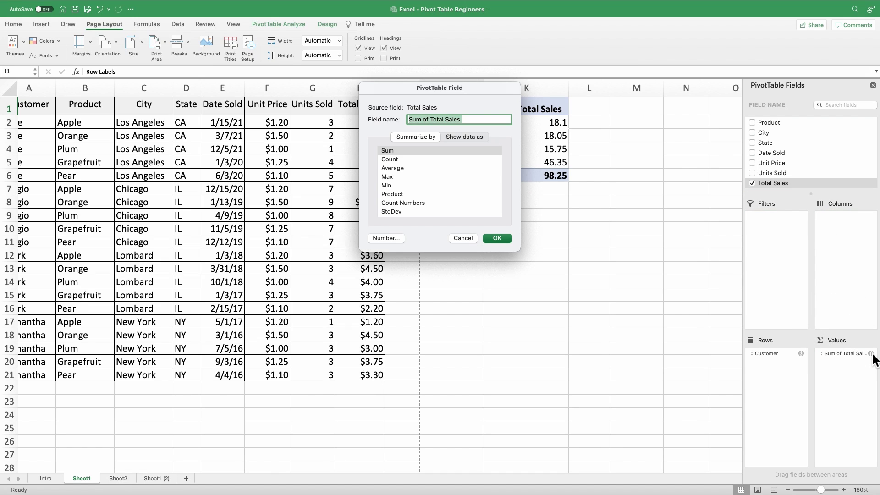
click(389, 239)
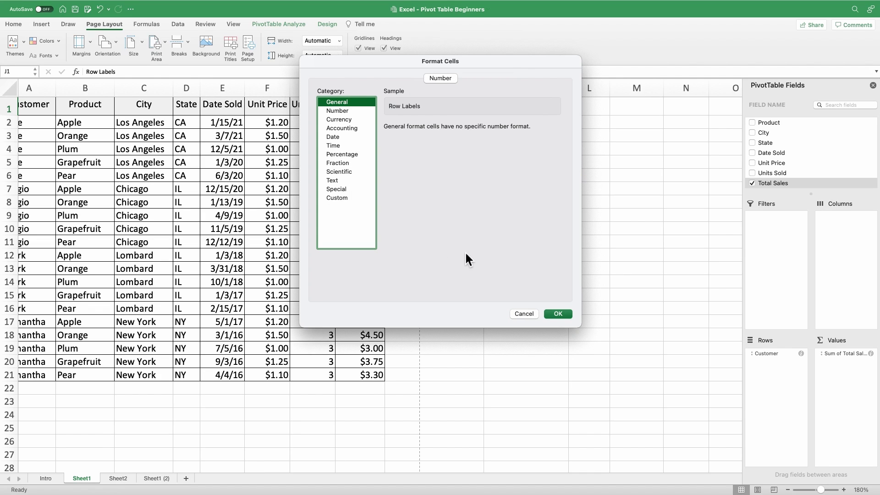
click(342, 119)
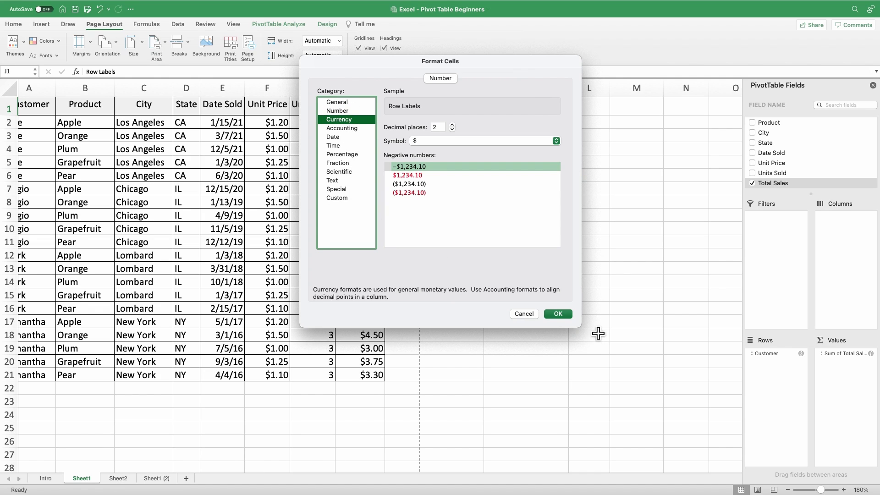
click(558, 314)
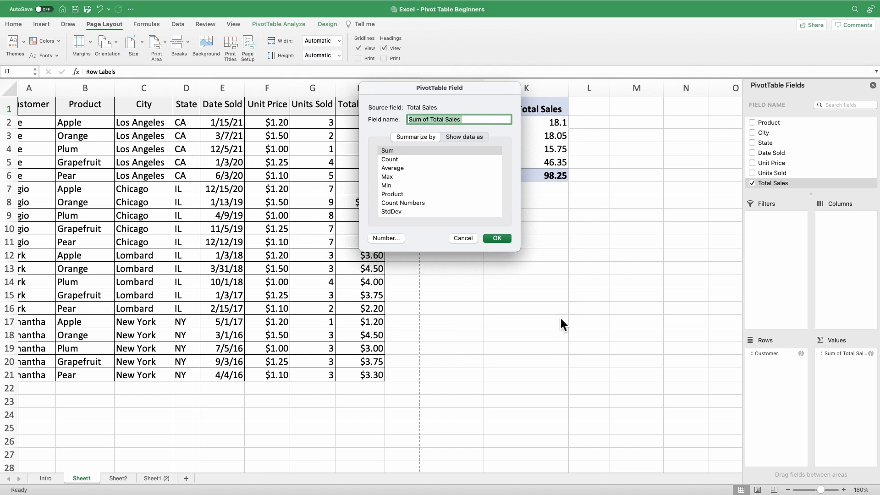
click(497, 238)
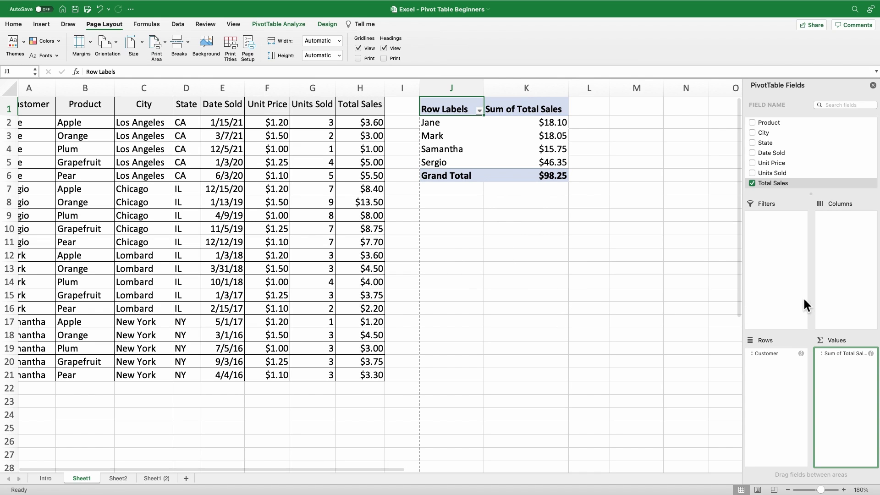
- Add the City field to the pivot table's Columns and the State field to its Filters
click(764, 133)
drag(772, 134, 855, 224)
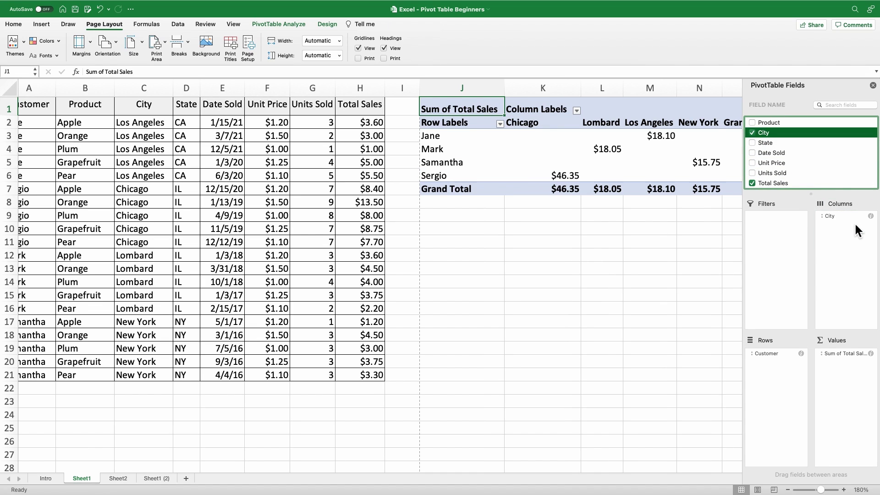
click(779, 145)
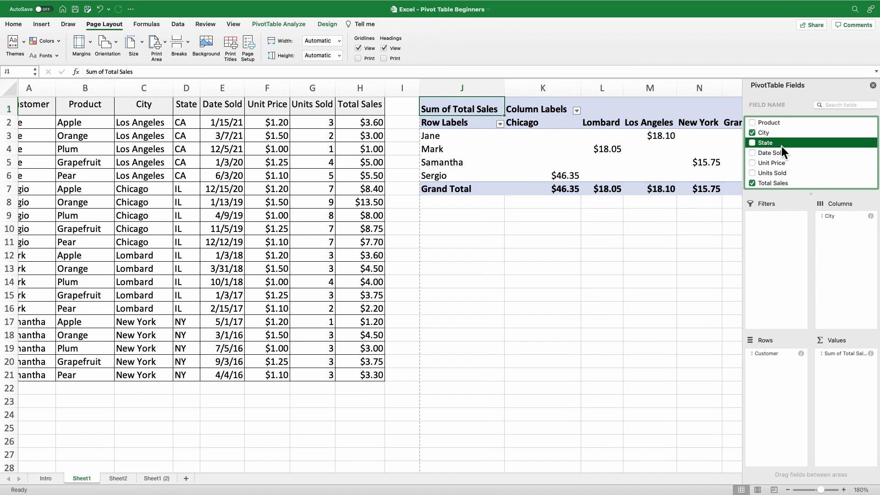
drag(771, 145, 784, 226)
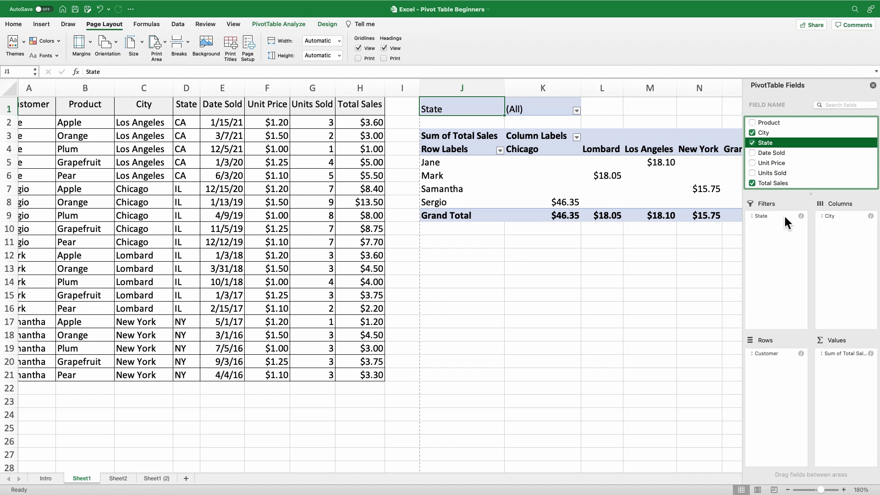
- Look at the filter options for the pivot table's row labels, column labels and State field
click(577, 256)
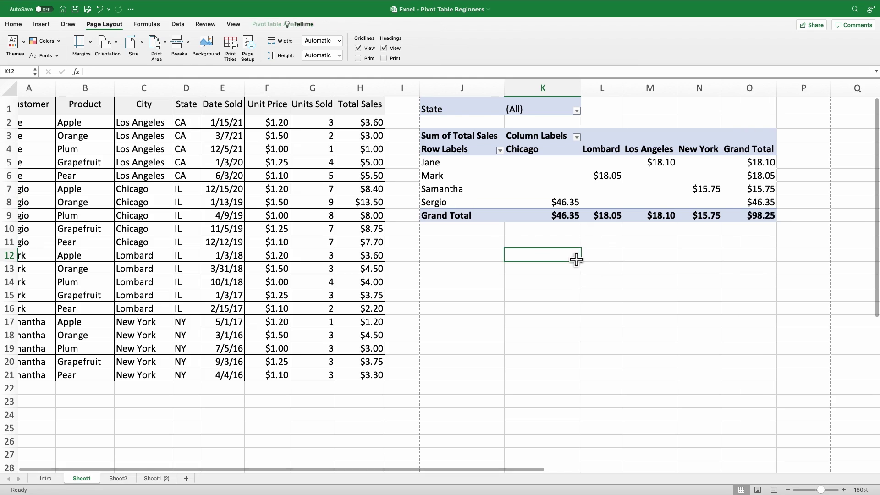
click(501, 151)
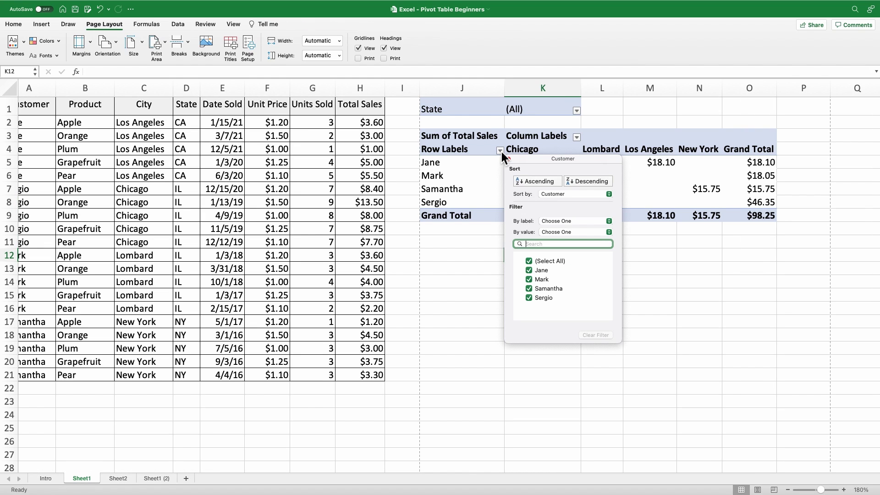
click(579, 137)
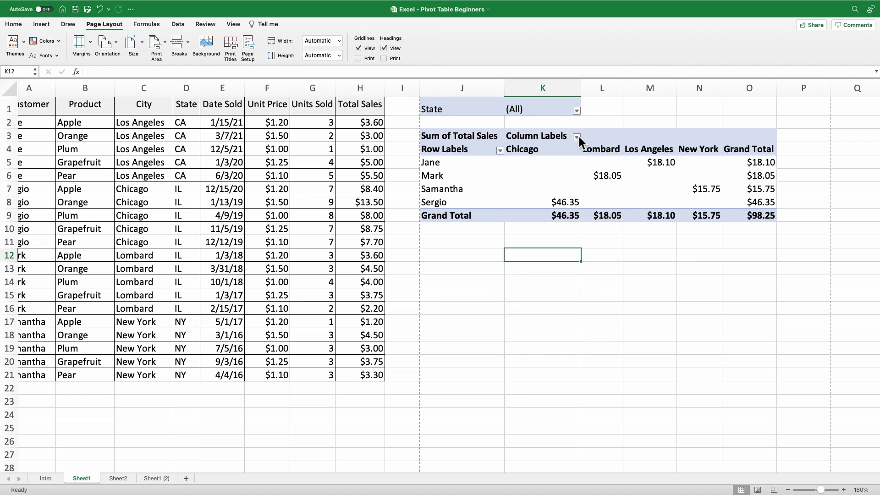
click(579, 112)
click(579, 112)
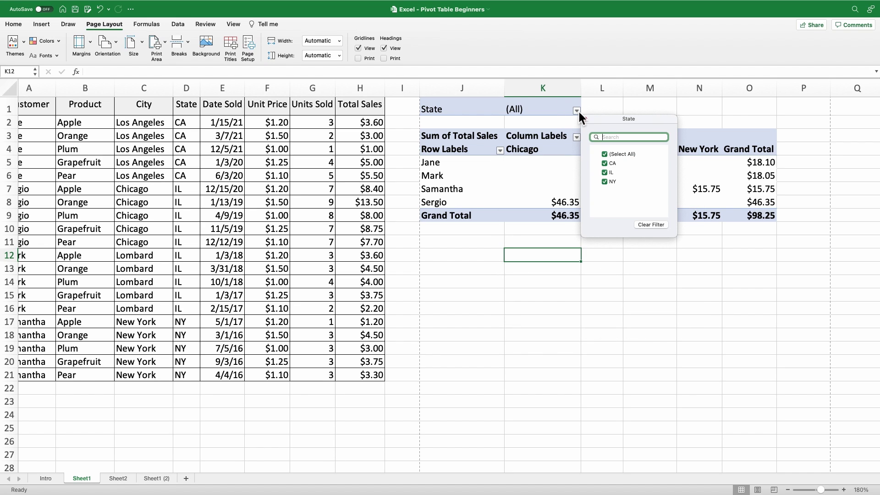
click(480, 244)
- Compare the pivot table's customer rows, sales values, city columns and State filter with the Customer, Total Sales, City and State columns in the source data
scroll(479, 244, left, 1)
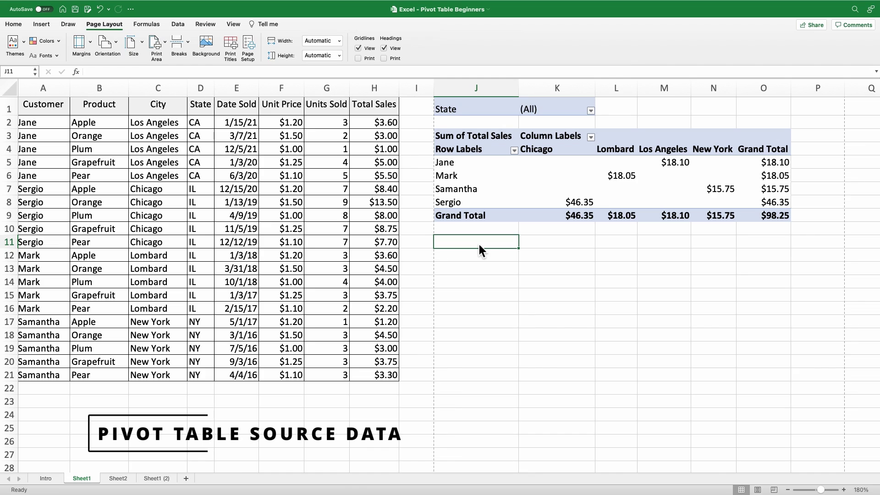
click(477, 169)
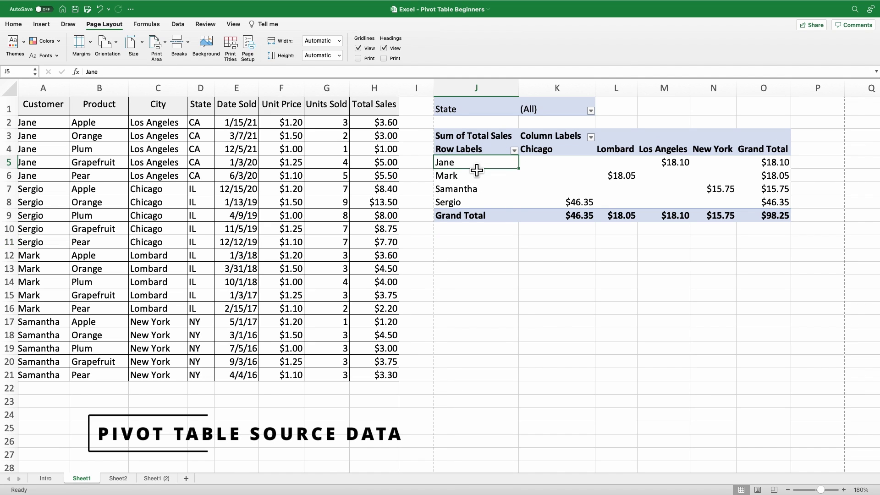
drag(46, 122, 54, 375)
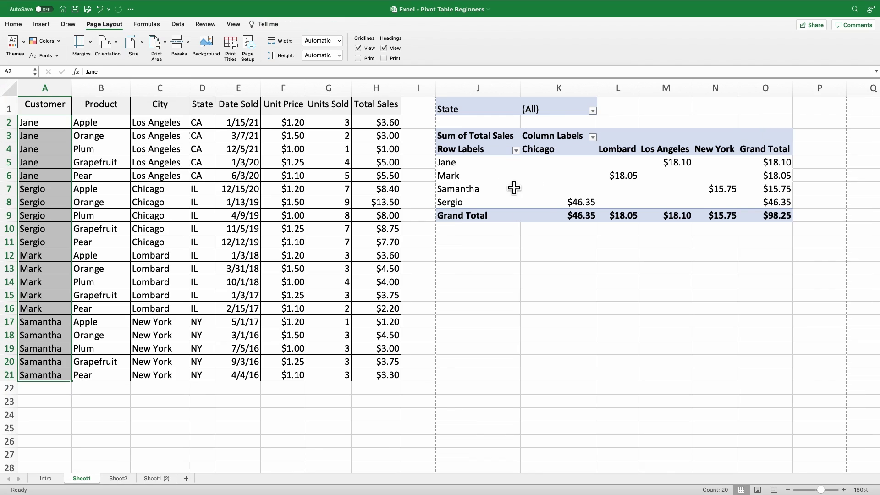
click(631, 182)
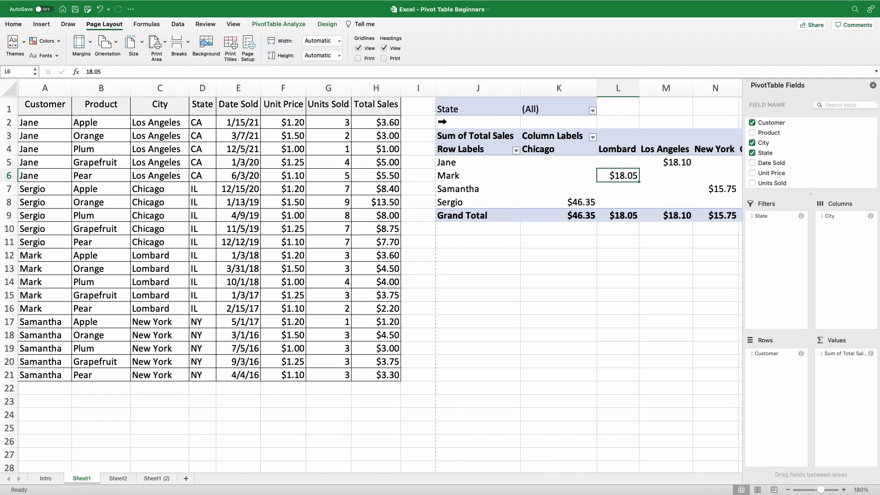
drag(385, 128, 389, 375)
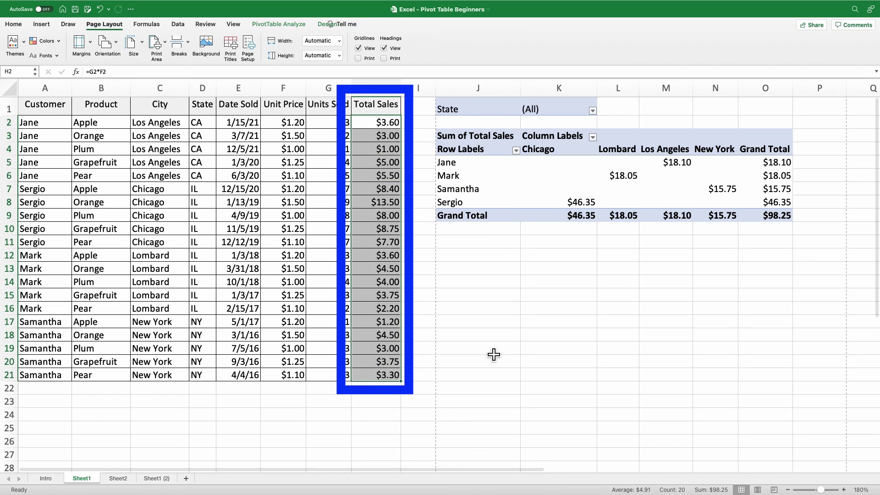
click(625, 141)
click(625, 151)
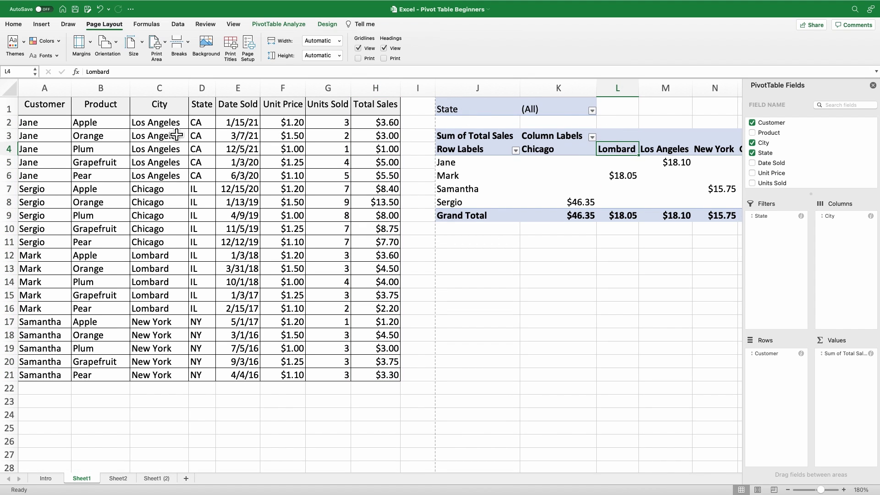
drag(173, 123, 174, 375)
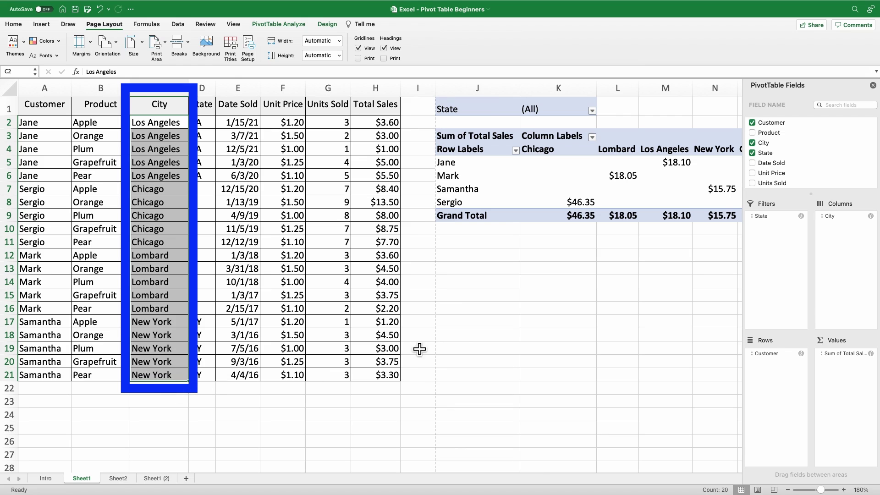
click(506, 116)
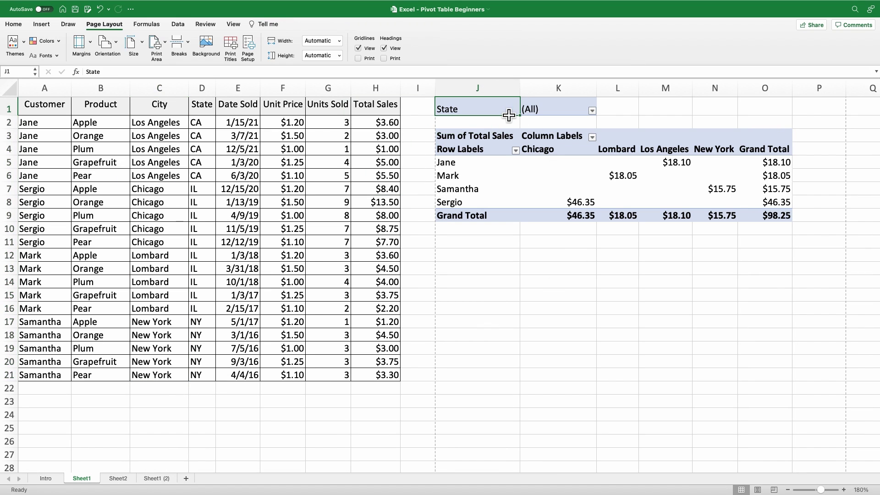
mouse_move(202, 123)
mouse_down()
mouse_move(200, 224)
mouse_move(221, 351)
mouse_move(215, 375)
mouse_up()
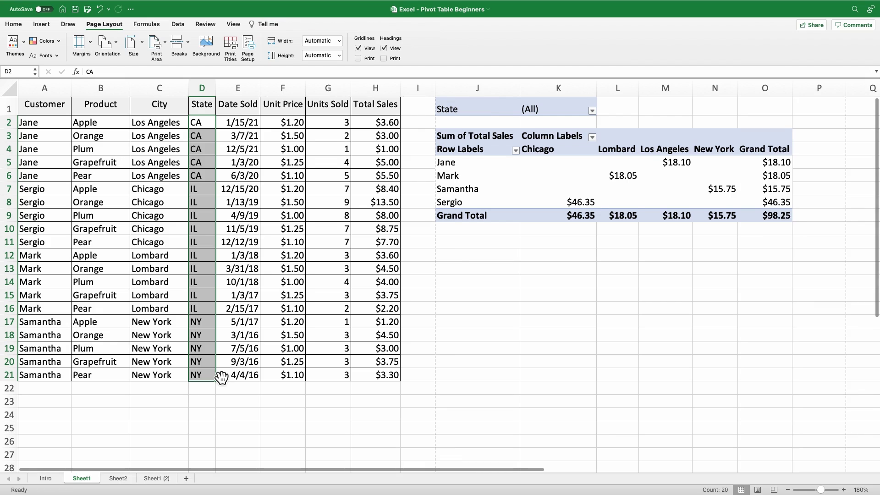
click(460, 255)
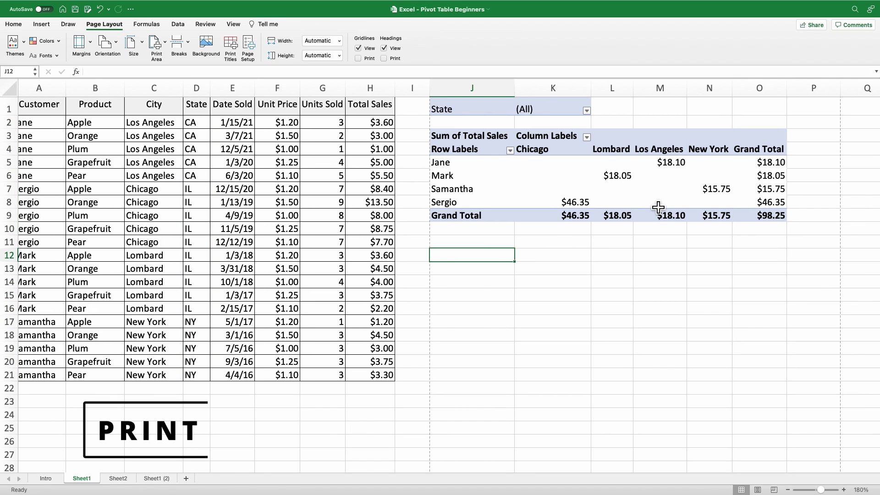
- Set the whole pivot table, J1:O9, as the print area and open the print dialog
drag(775, 218, 487, 110)
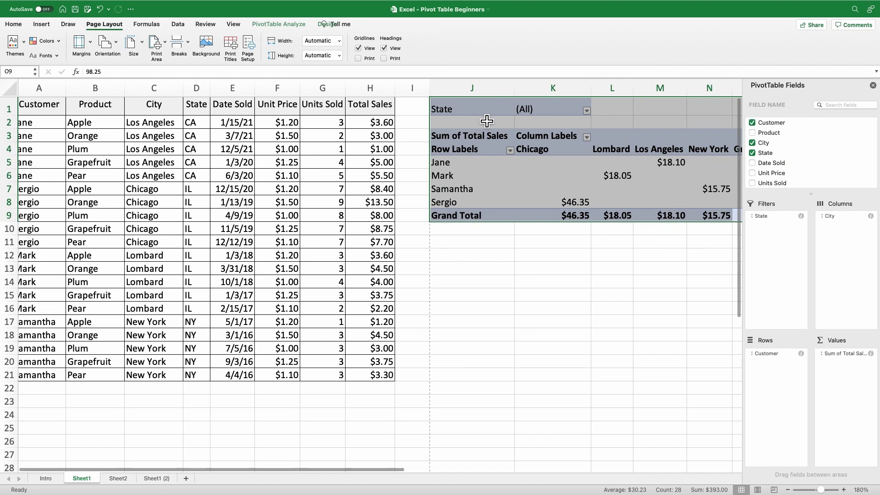
click(107, 26)
click(108, 26)
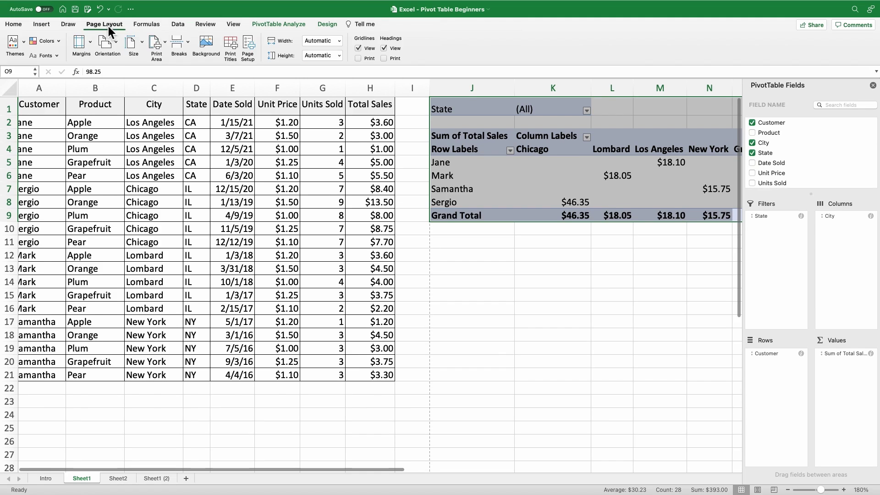
click(167, 45)
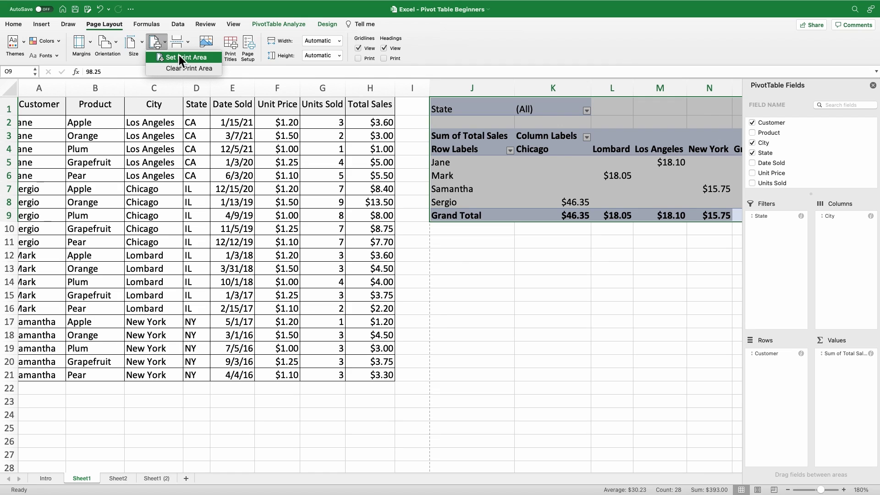
click(207, 59)
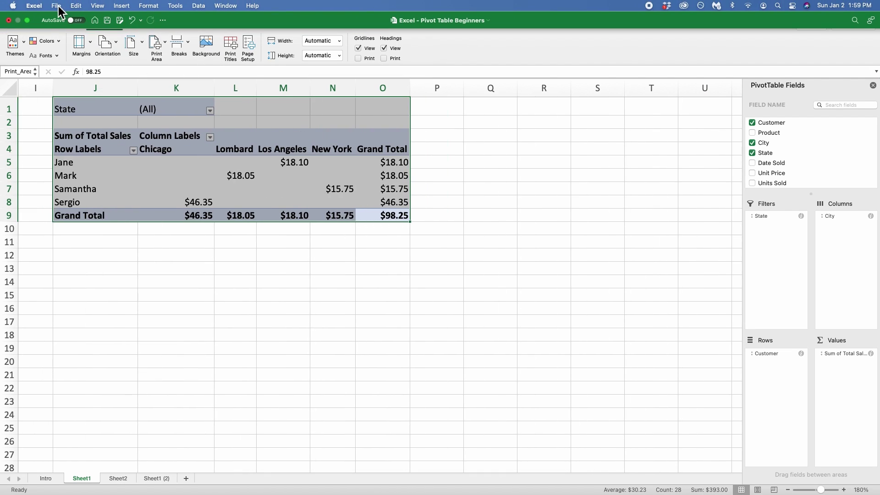
click(57, 6)
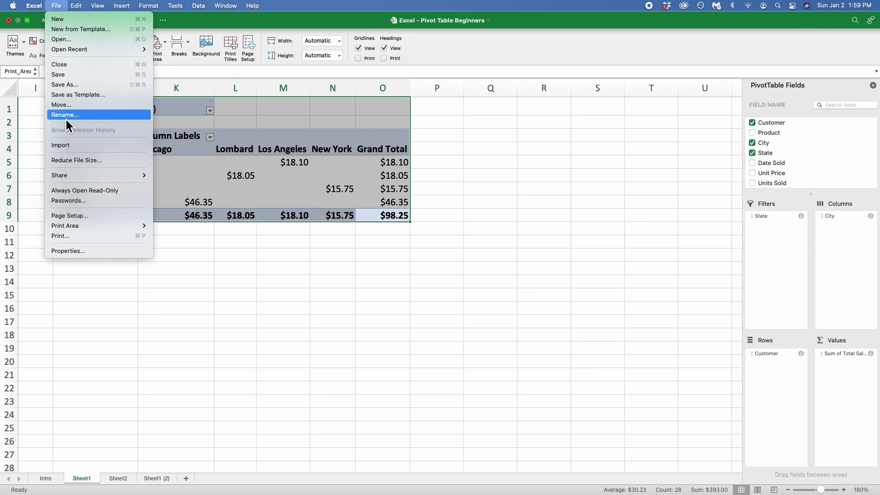
click(62, 236)
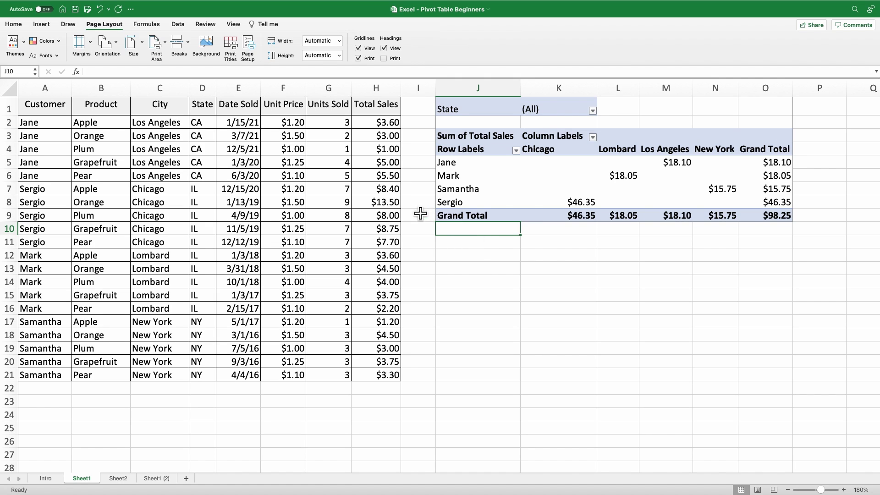
- Turn off both the viewing and the printing of gridlines on Sheet1
click(106, 26)
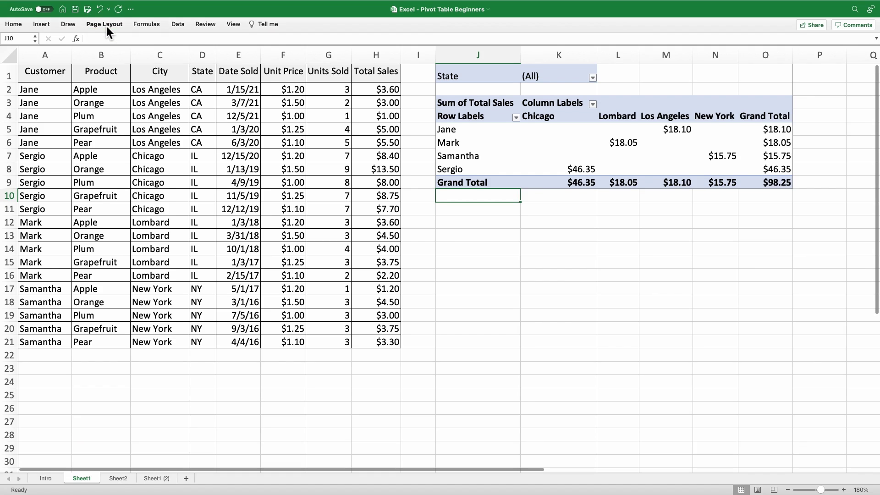
click(106, 26)
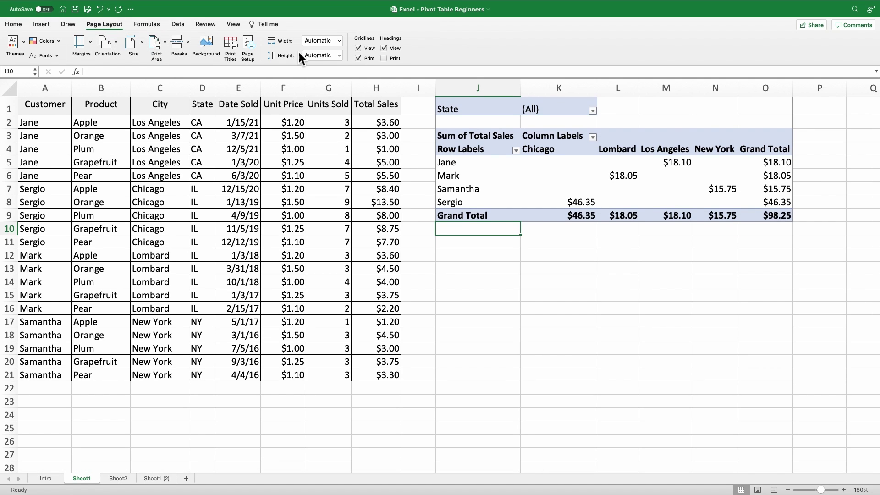
click(359, 49)
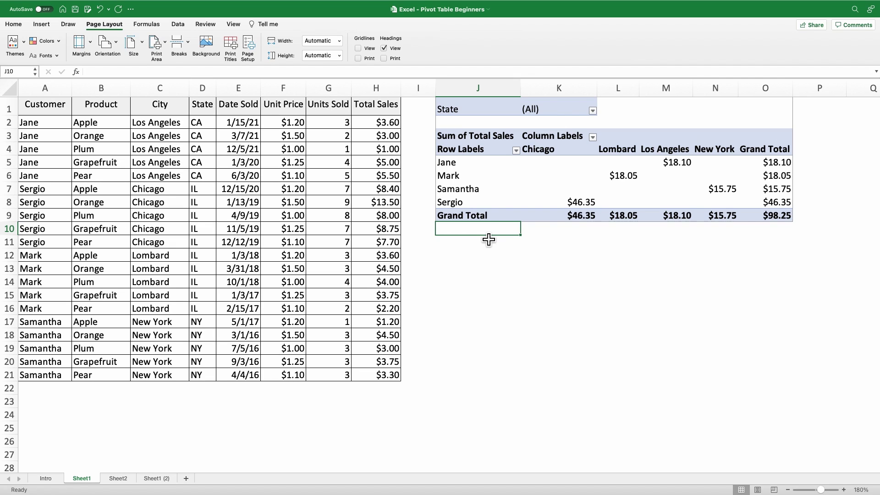
click(450, 246)
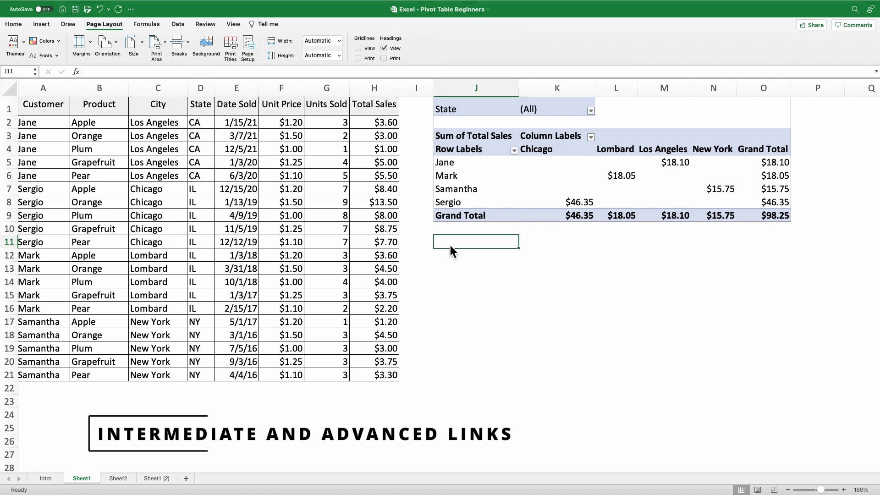